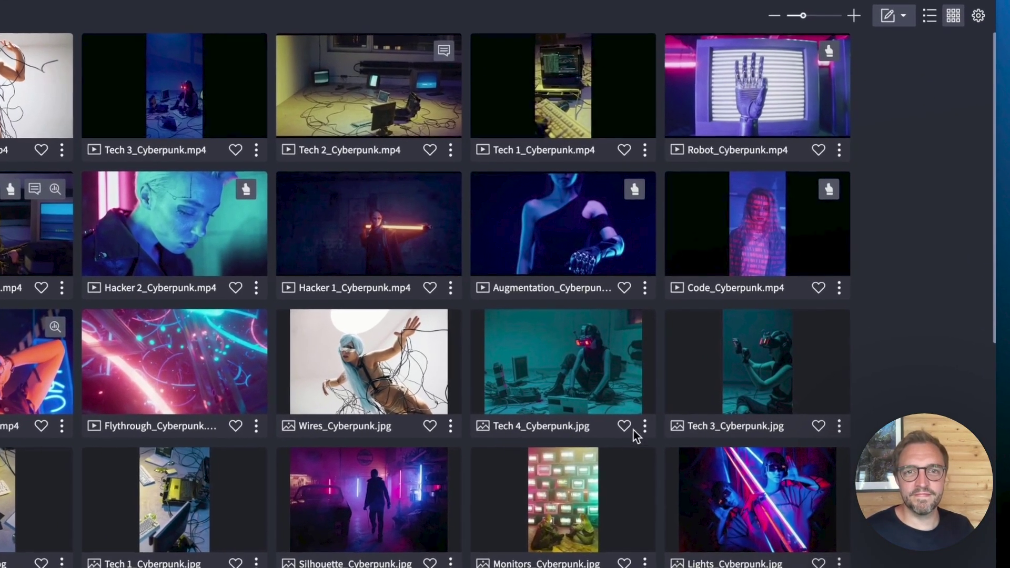
- Start sharing Tech 4_Cyberpunk.jpg and pick the reviewer as the recipient
{"action": "left_click", "coordinate": [644, 427]}
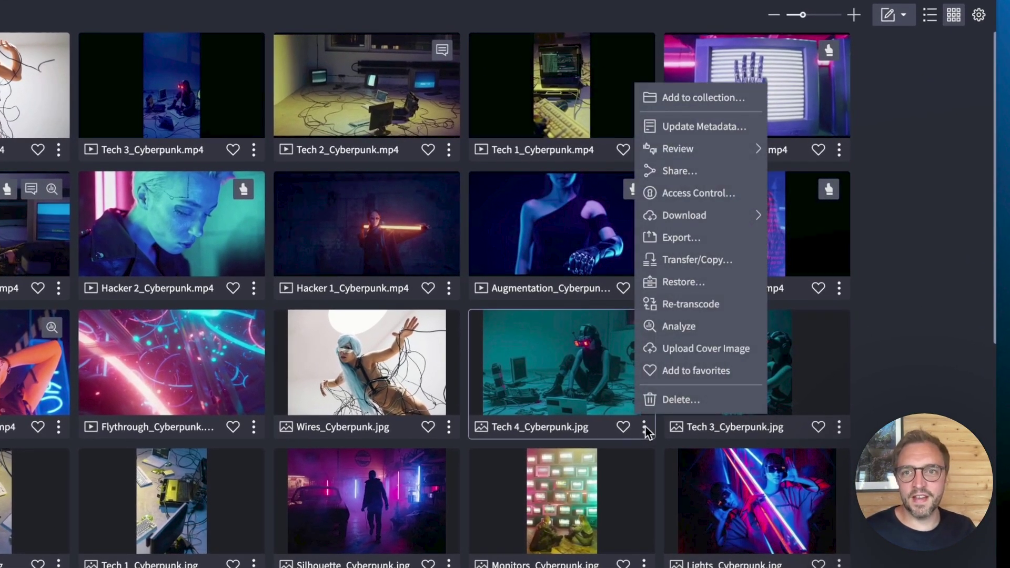
{"action": "left_click", "coordinate": [723, 175]}
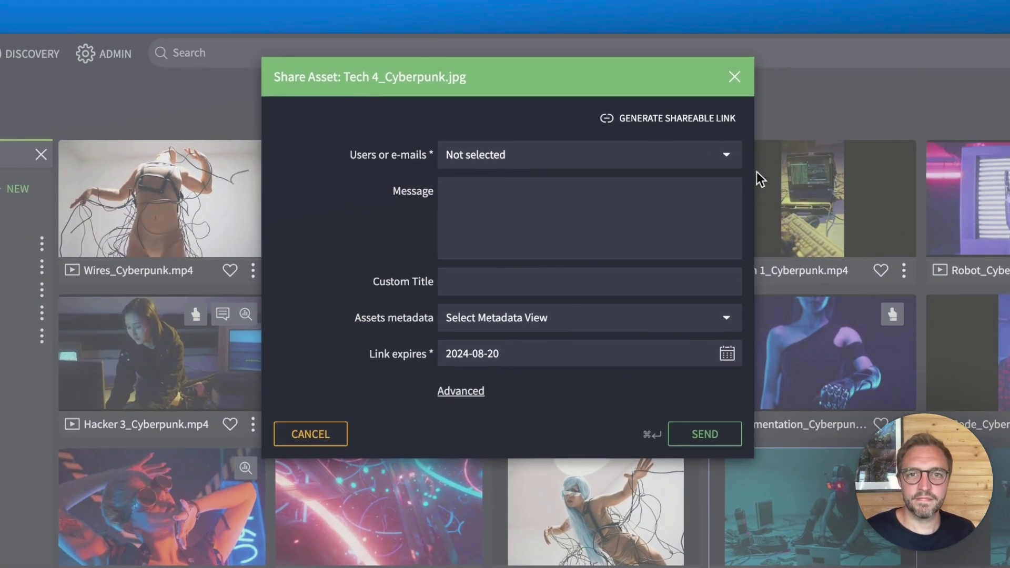
{"action": "left_click", "coordinate": [730, 156]}
{"action": "left_click", "coordinate": [575, 209]}
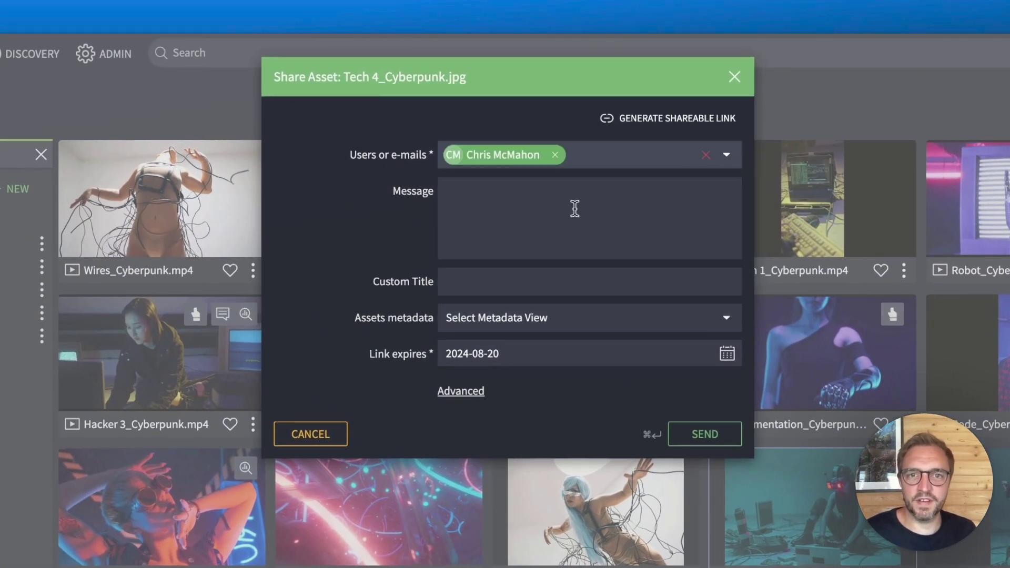
- Add the message 'Please review this asset.' and custom title 'Share Management', check advanced permissions, and send
{"action": "left_click", "coordinate": [575, 208]}
{"action": "type", "text": "P"}
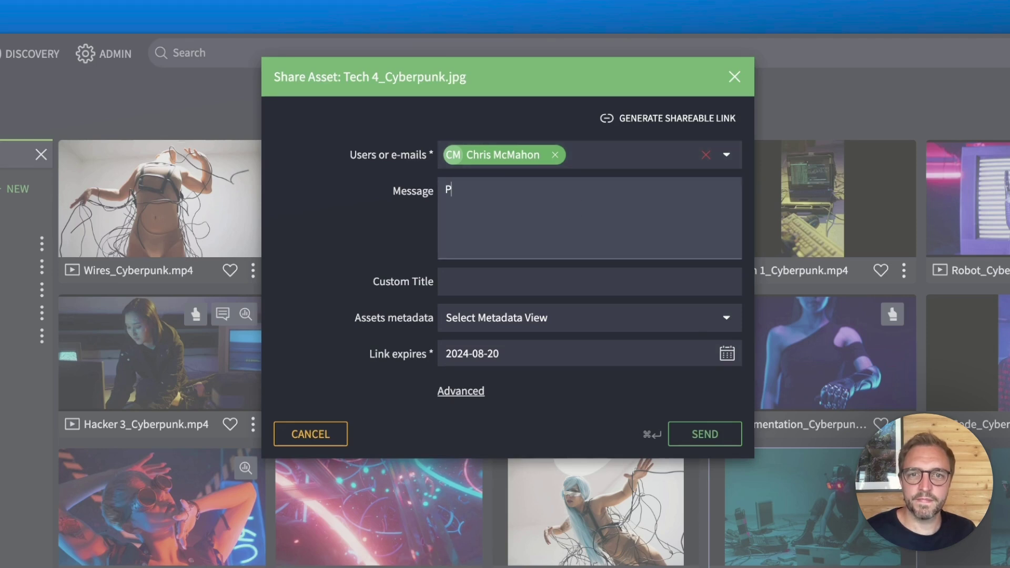
{"action": "type", "text": "lease review thi"}
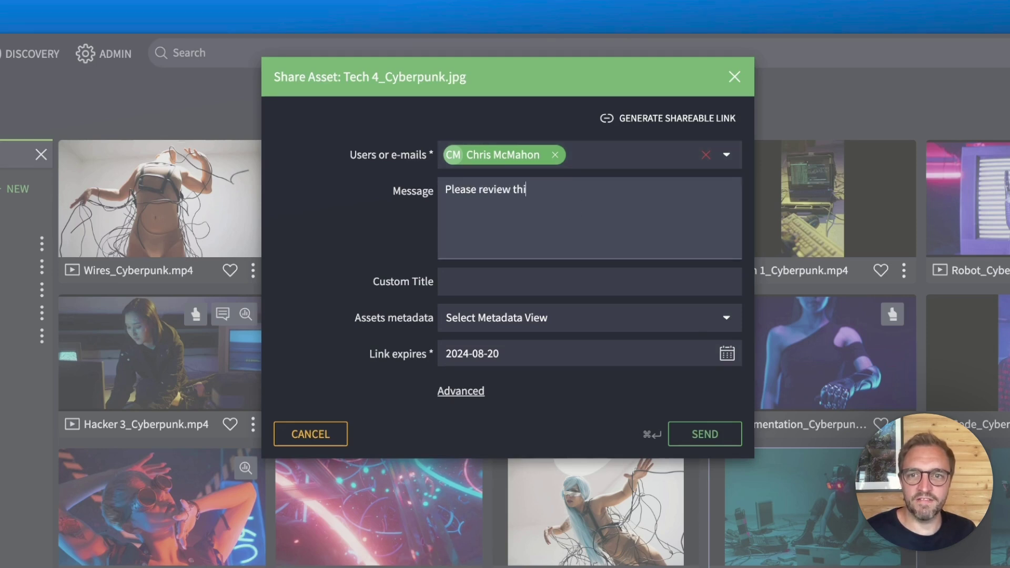
{"action": "type", "text": "s asset."}
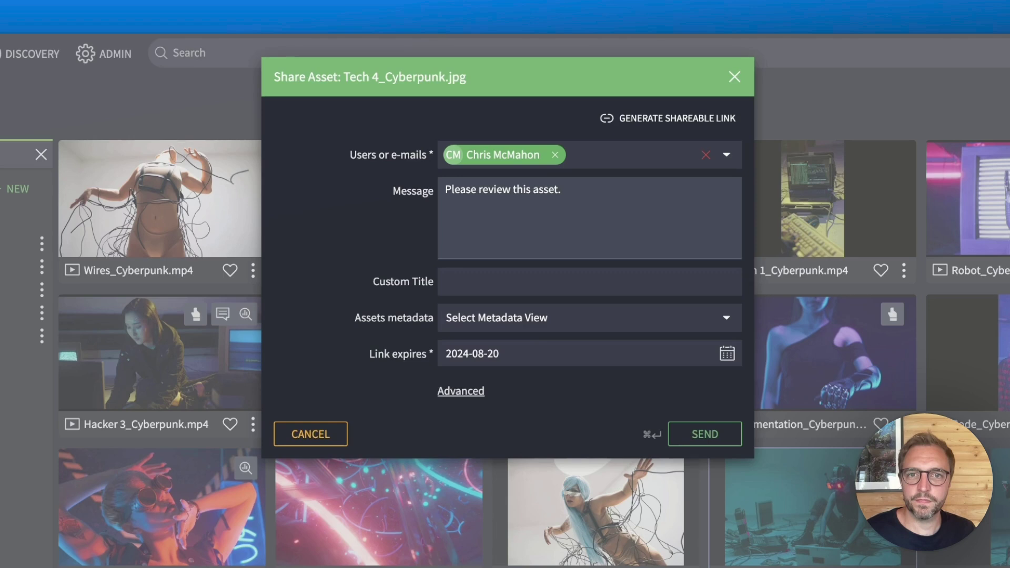
{"action": "left_click", "coordinate": [586, 279]}
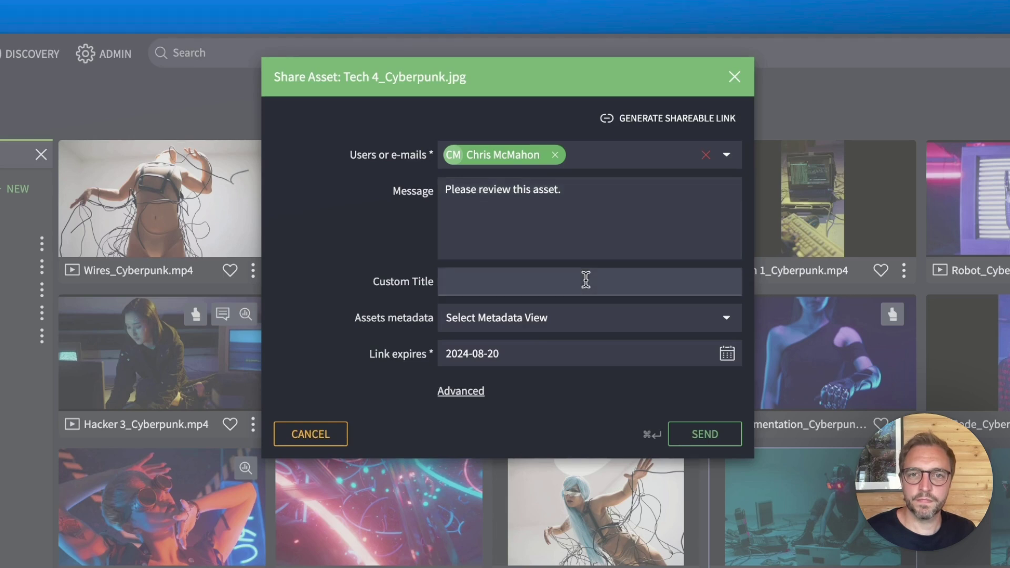
{"action": "type", "text": "Share Man"}
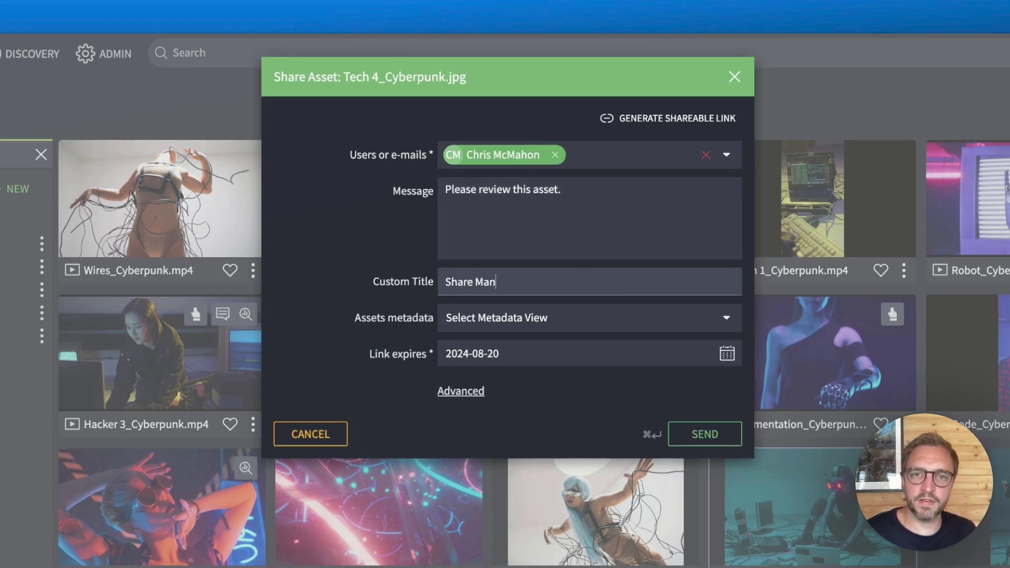
{"action": "type", "text": "agement"}
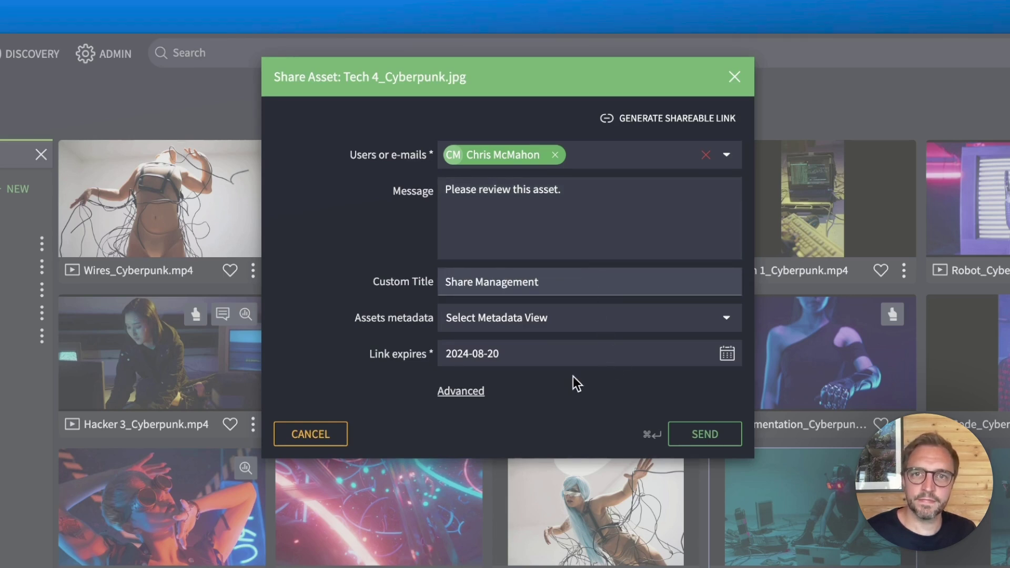
{"action": "left_click", "coordinate": [478, 390]}
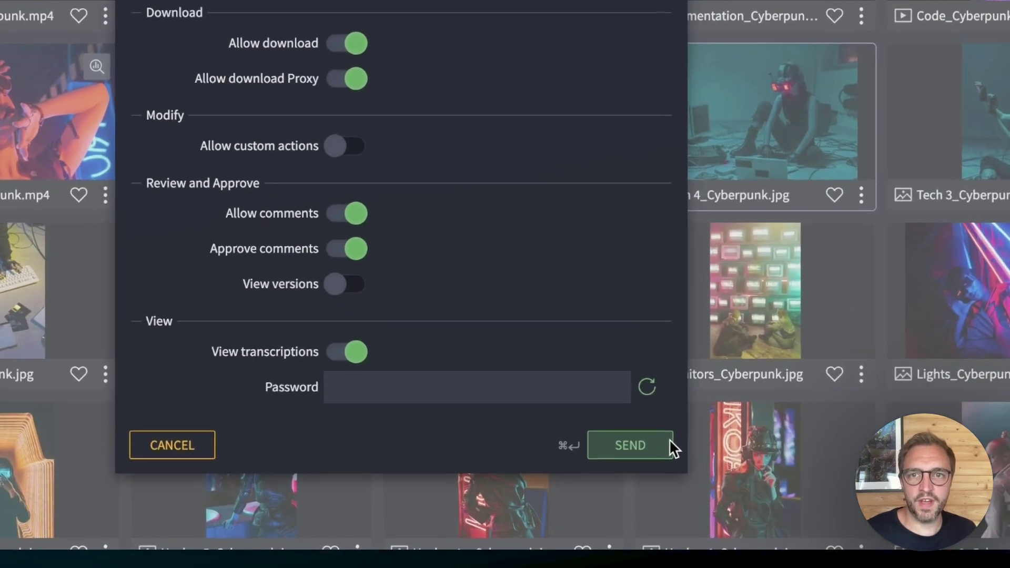
{"action": "left_click", "coordinate": [654, 516]}
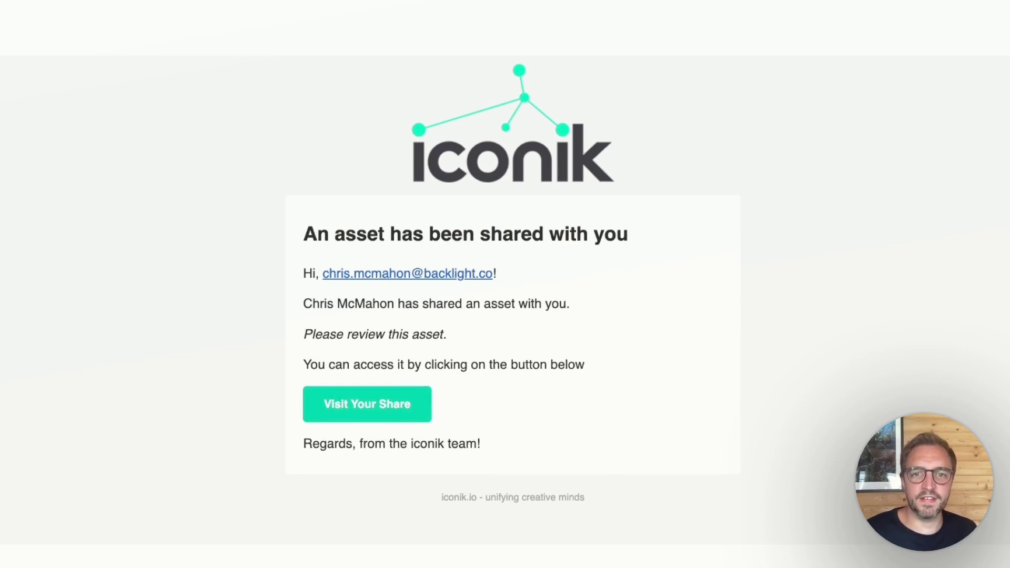
- Post the comment 'Looking good!' on the shared image
{"action": "left_click", "coordinate": [382, 408]}
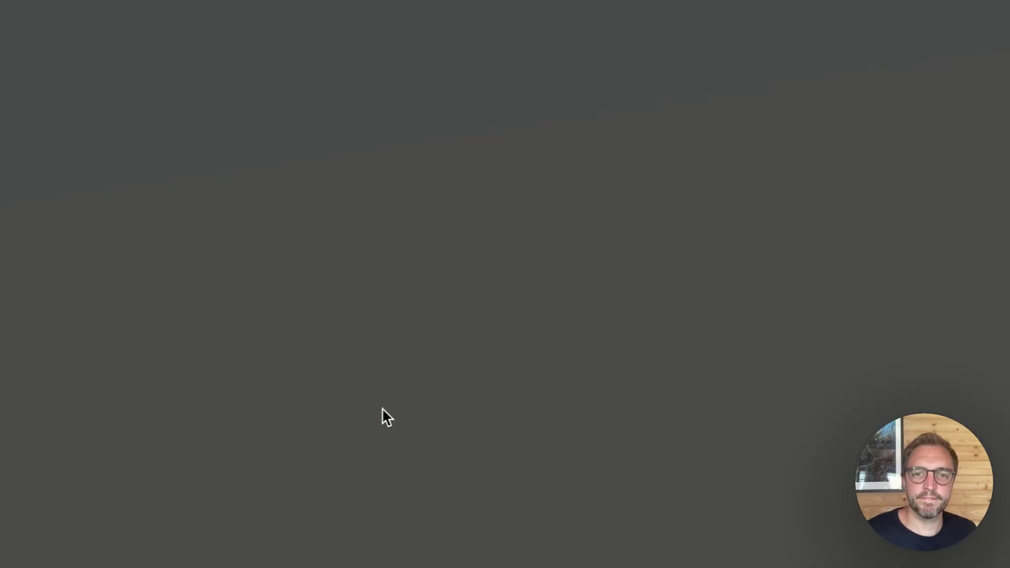
{"action": "type", "text": "Looking good!"}
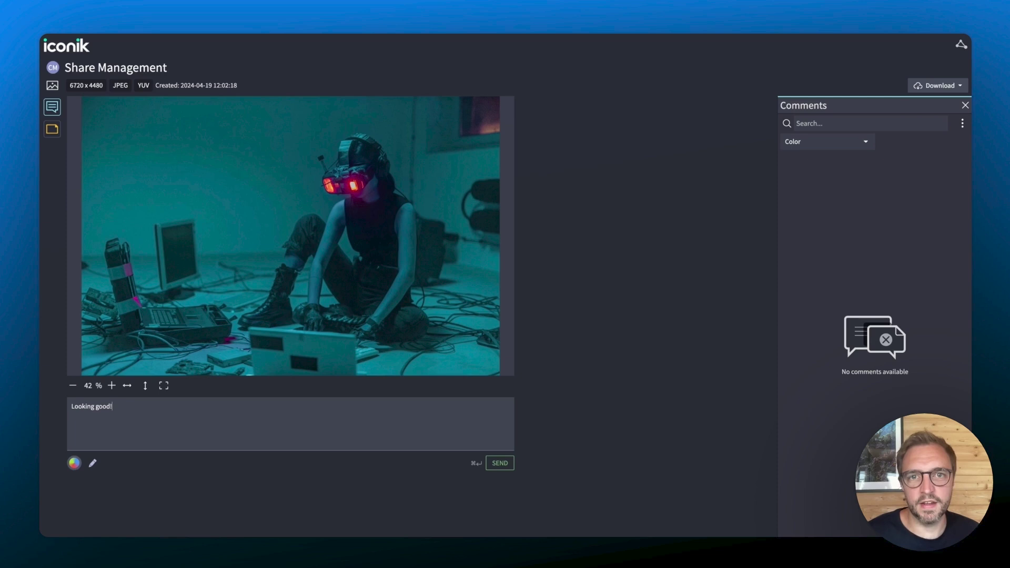
{"action": "left_click", "coordinate": [509, 467]}
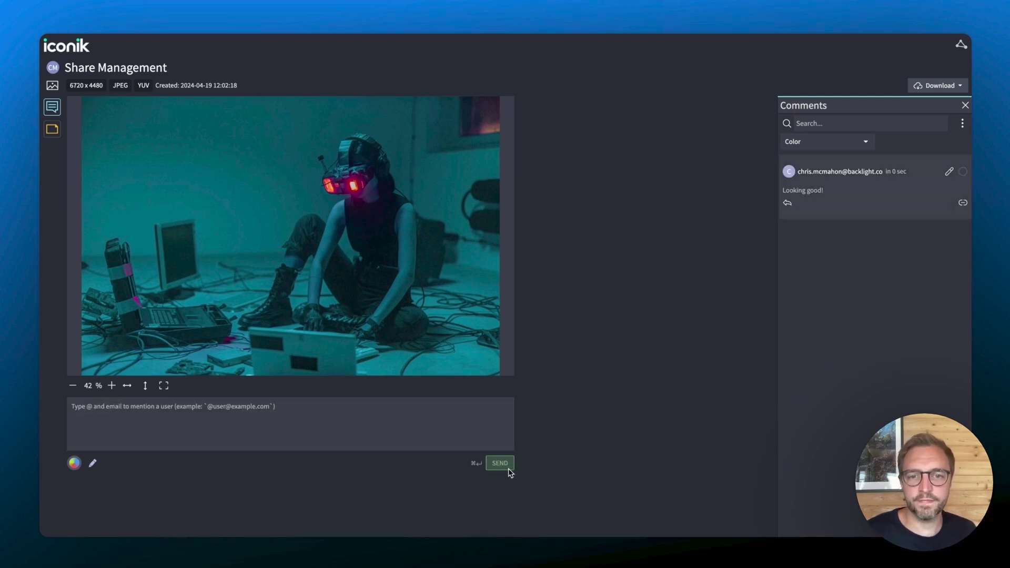
- Draw red arrow annotations pointing at the goggles on the image
{"action": "left_click", "coordinate": [93, 462]}
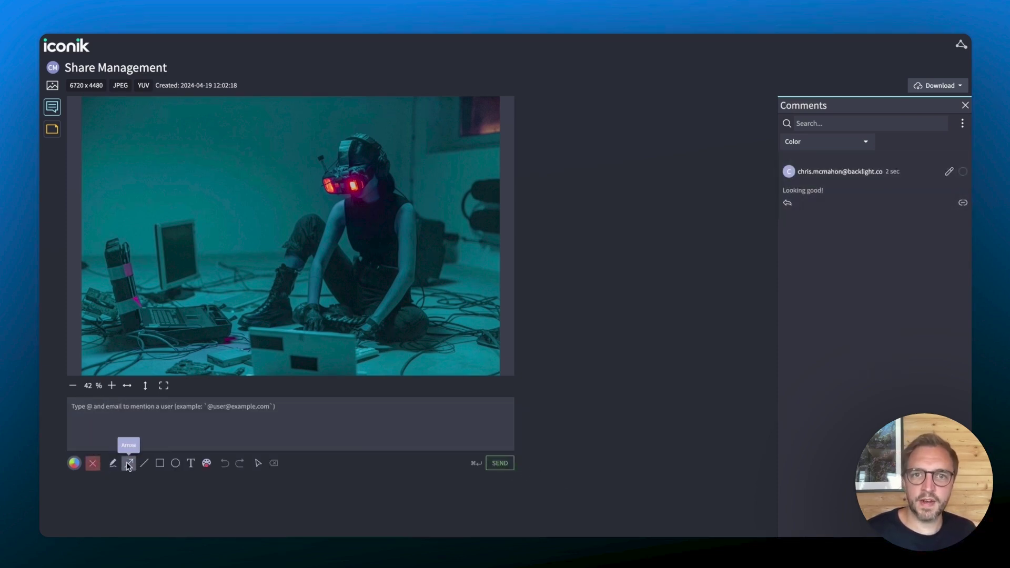
{"action": "left_click", "coordinate": [128, 463]}
{"action": "left_click_drag", "start_coordinate": [227, 322], "coordinate": [391, 218]}
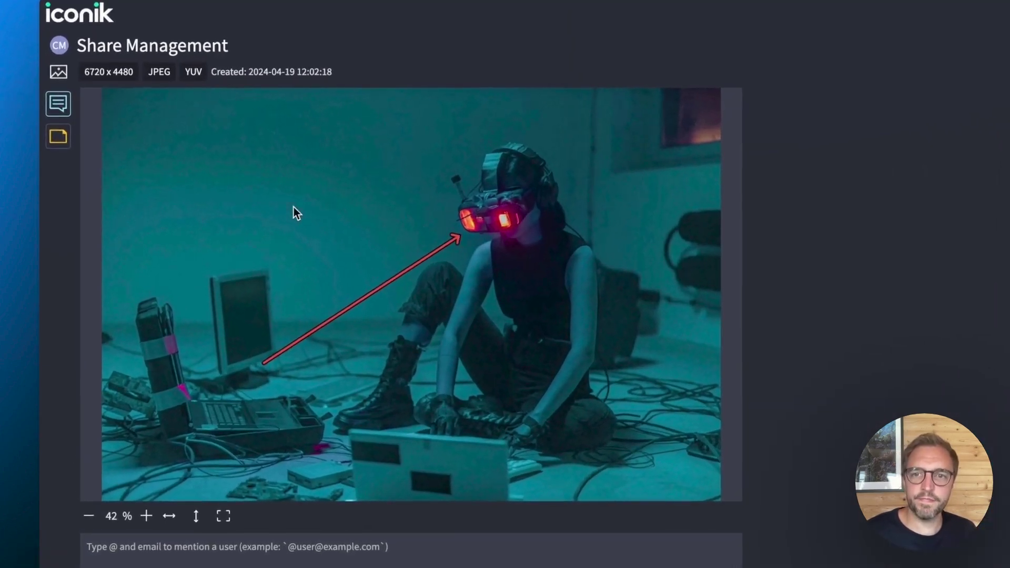
{"action": "left_click_drag", "start_coordinate": [170, 187], "coordinate": [364, 191]}
{"action": "left_click_drag", "start_coordinate": [428, 207], "coordinate": [448, 212]}
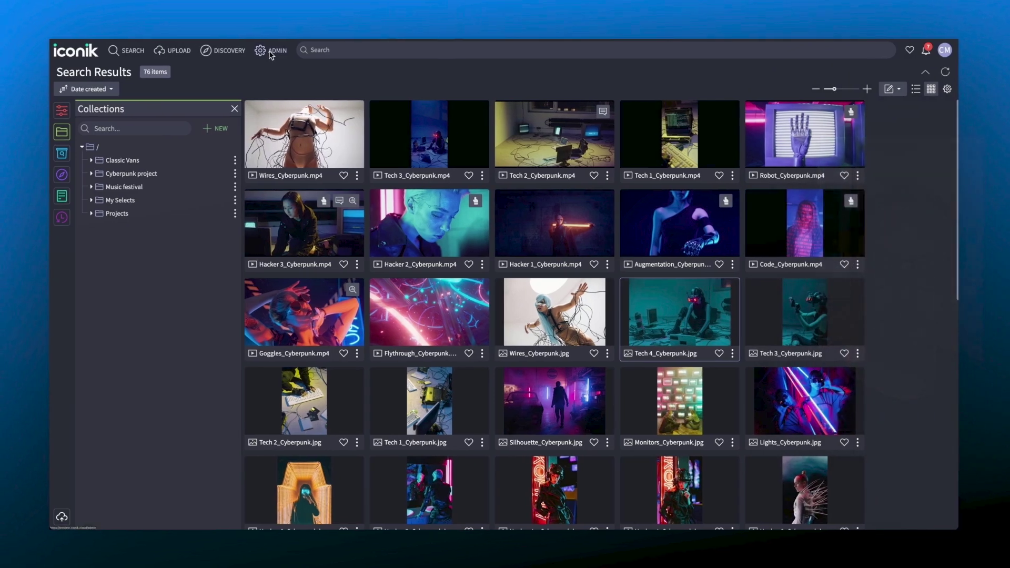
- Go to Admin > Share Management to list all shares
{"action": "left_click", "coordinate": [271, 53]}
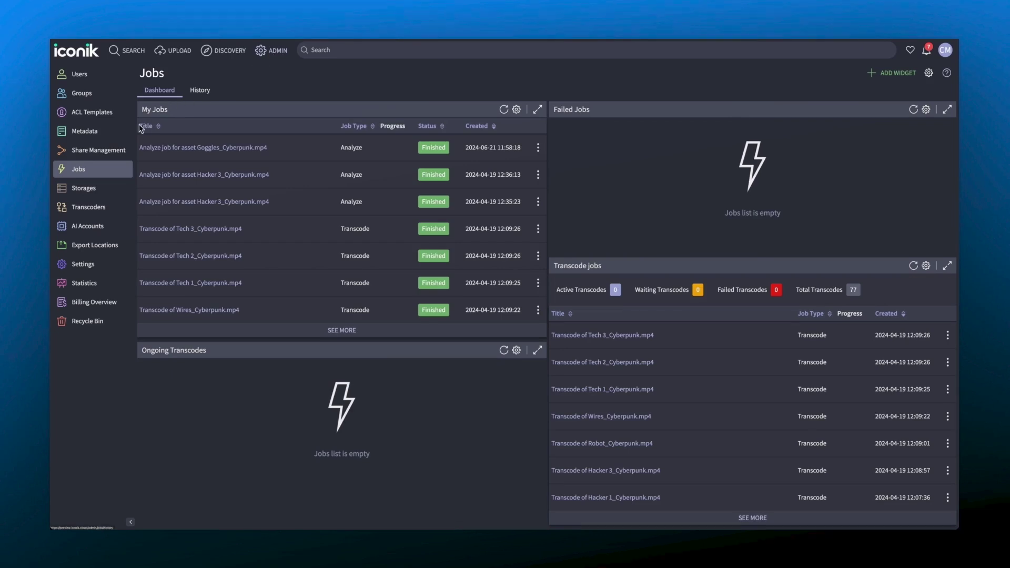
{"action": "left_click", "coordinate": [117, 152]}
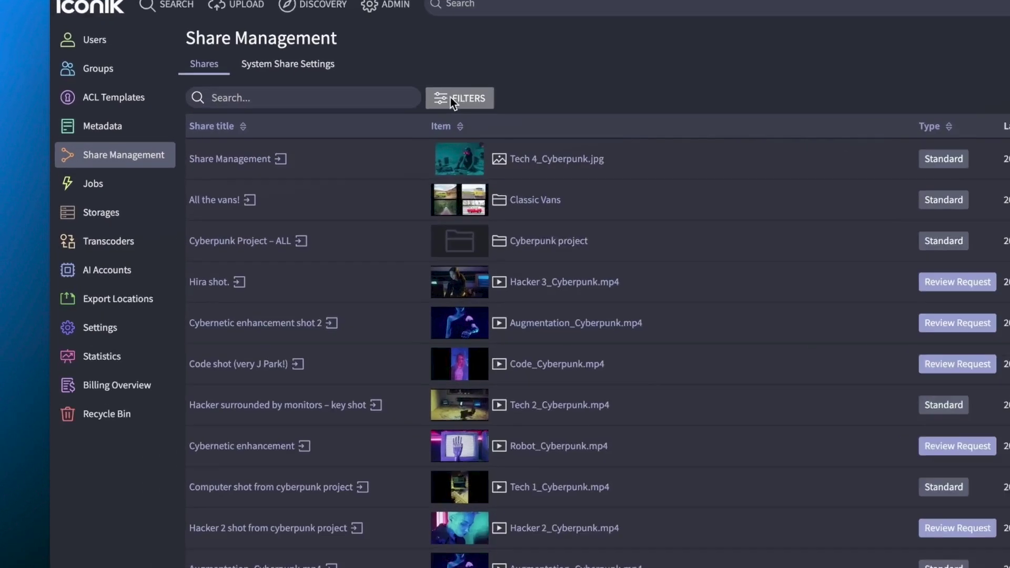
- Check the share filter options, then sort the shares by title, item name and type
{"action": "left_click", "coordinate": [452, 98]}
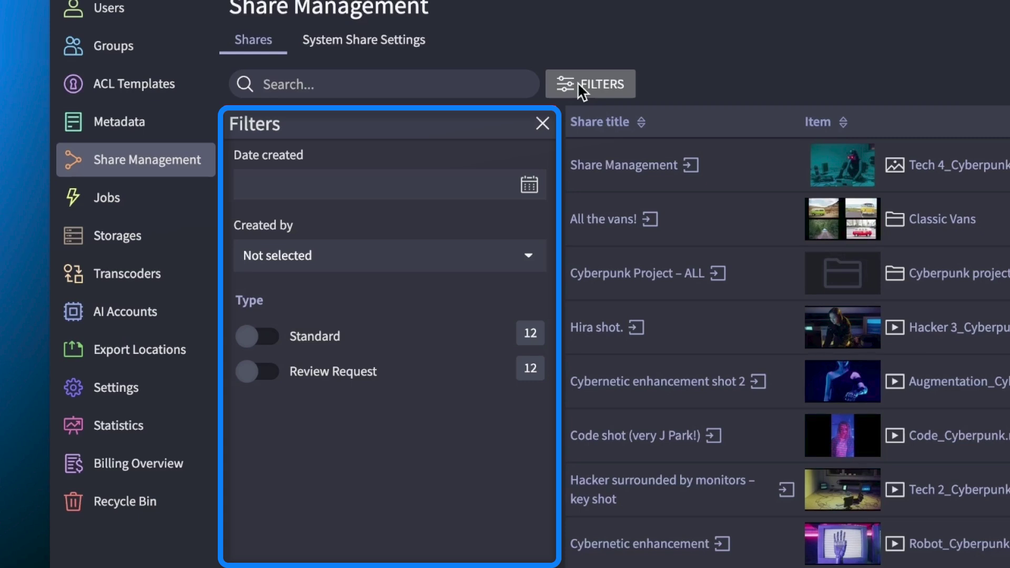
{"action": "left_click", "coordinate": [578, 82]}
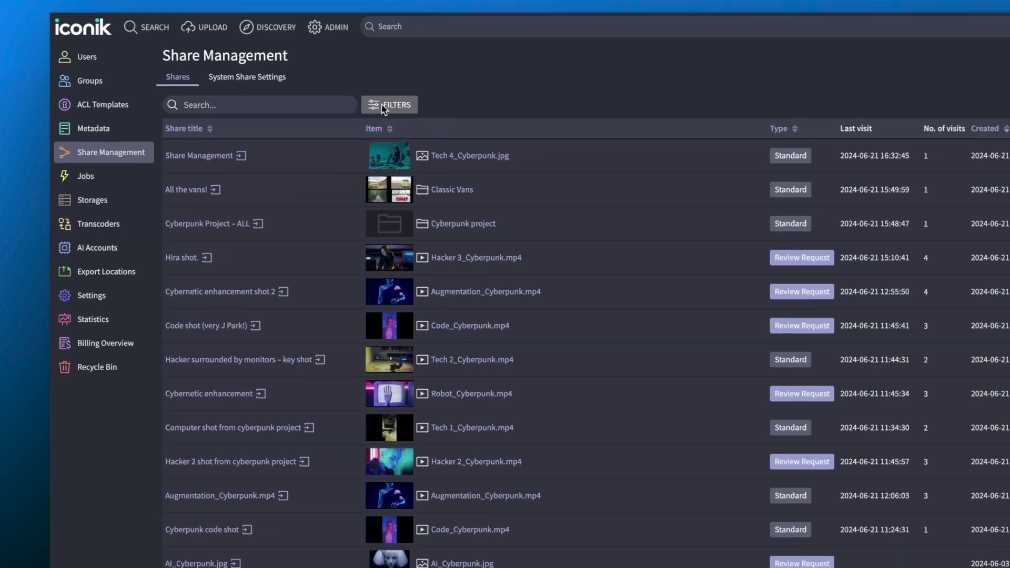
{"action": "left_click", "coordinate": [177, 132]}
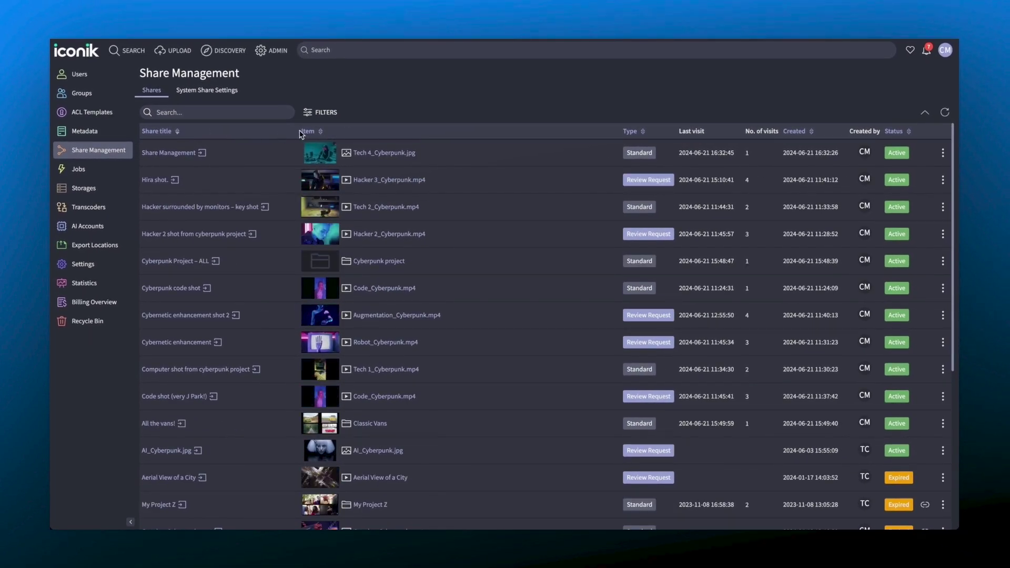
{"action": "left_click", "coordinate": [317, 132]}
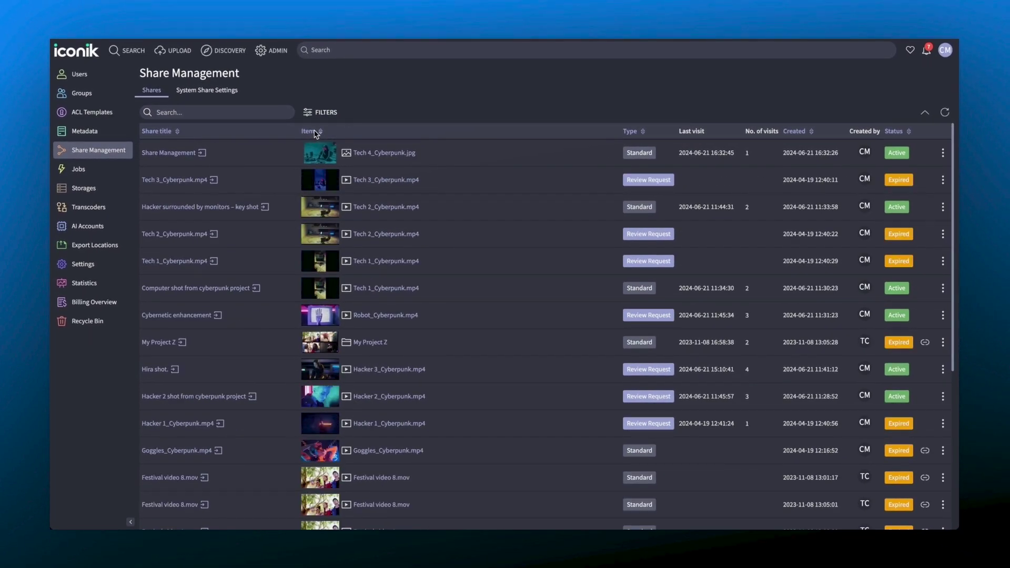
{"action": "left_click", "coordinate": [634, 138]}
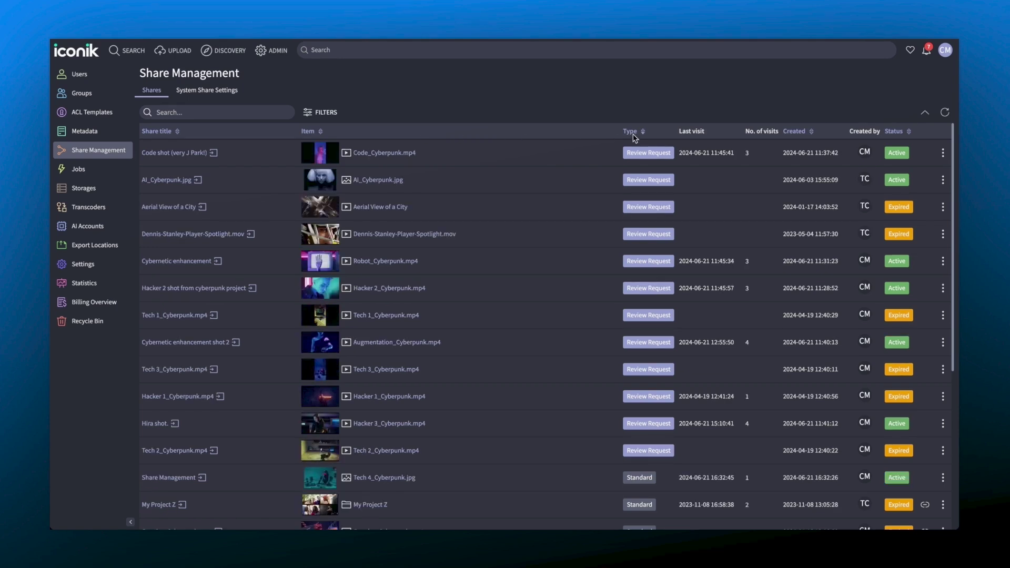
- Sort by creation date and status, re-sort by item name, and open Tech 4_Cyberpunk.jpg
{"action": "left_click", "coordinate": [811, 133]}
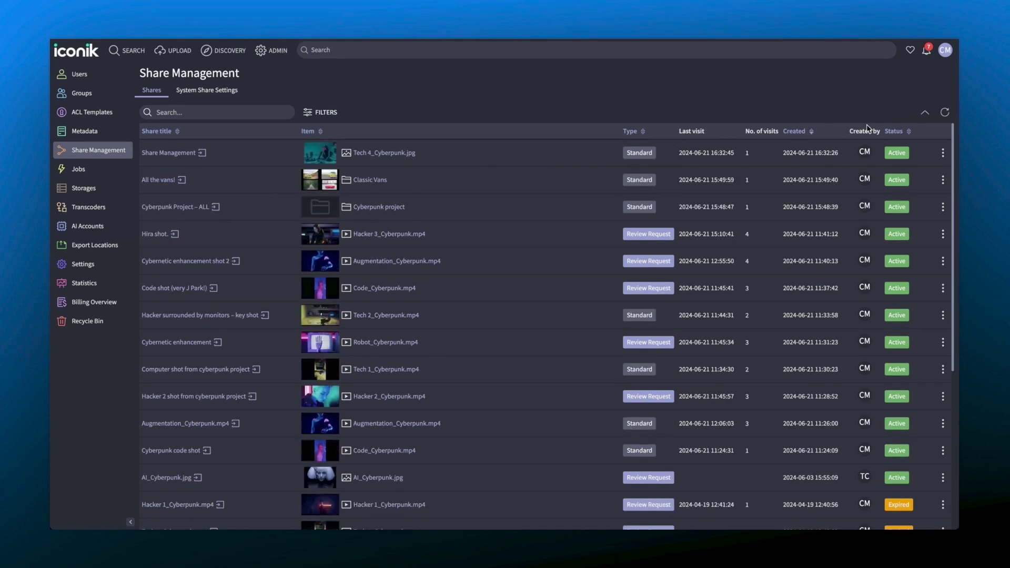
{"action": "left_click", "coordinate": [900, 133]}
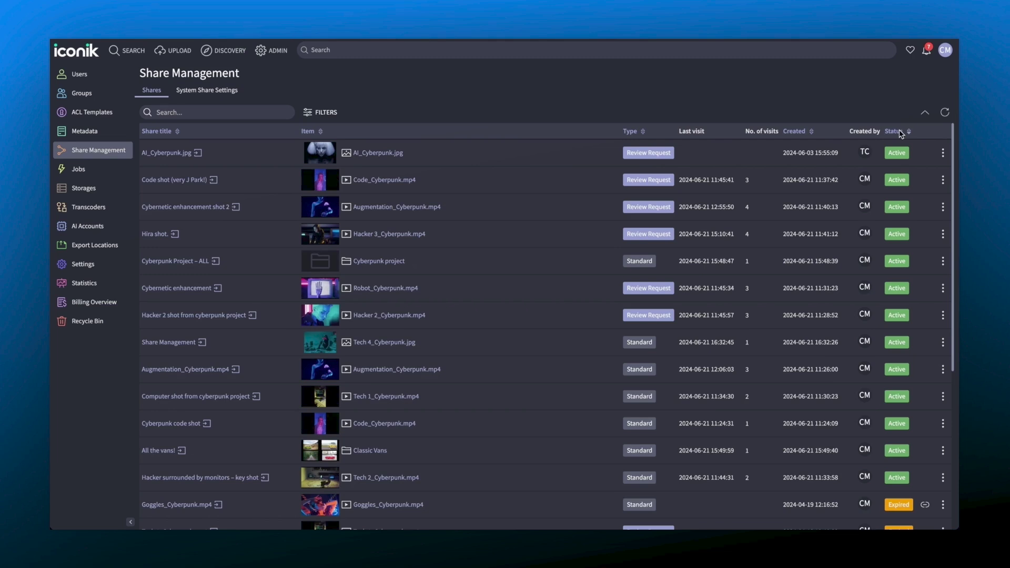
{"action": "left_click", "coordinate": [321, 132]}
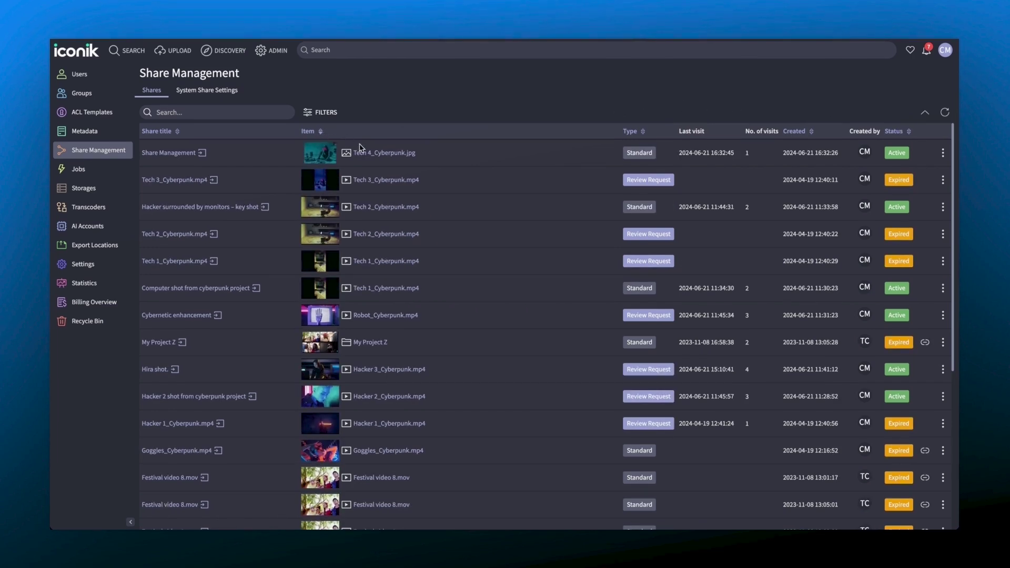
{"action": "left_click", "coordinate": [386, 158]}
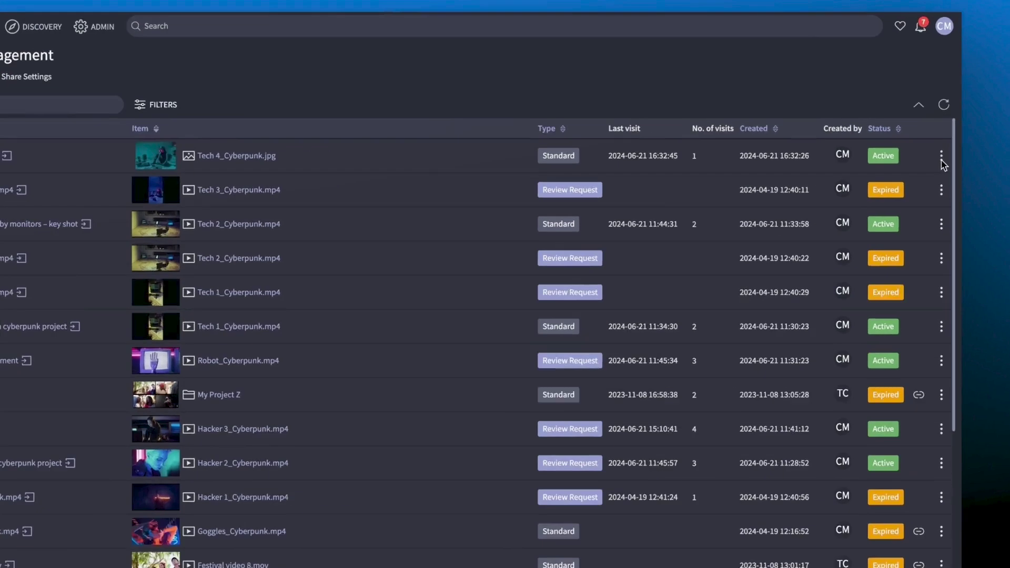
- Show the first share's action menu offering Delete Share
{"action": "left_click", "coordinate": [941, 159]}
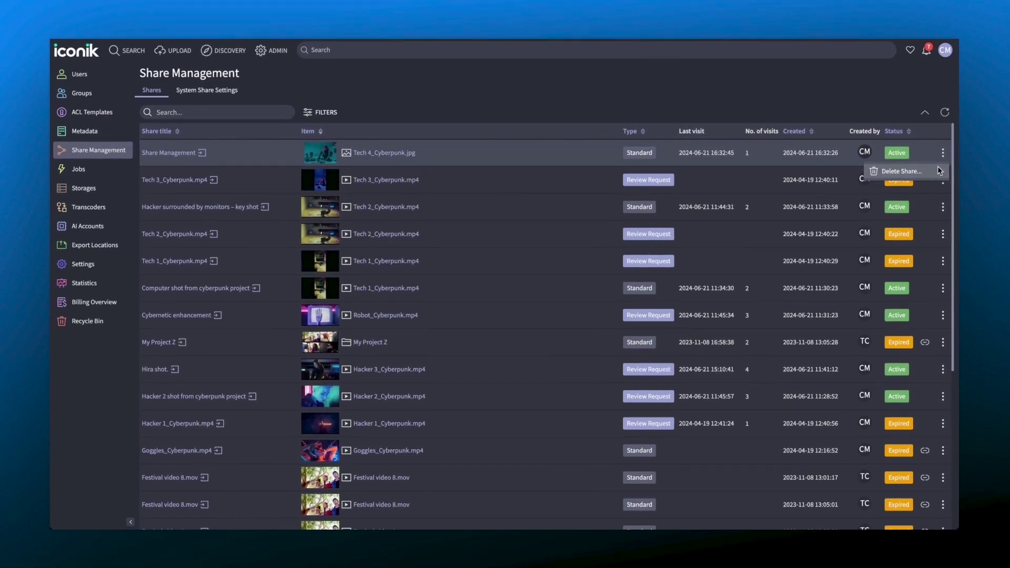
- Open the Hacker 2 shot from cyberpunk project share and retitle it Trinity
{"action": "left_click", "coordinate": [238, 399]}
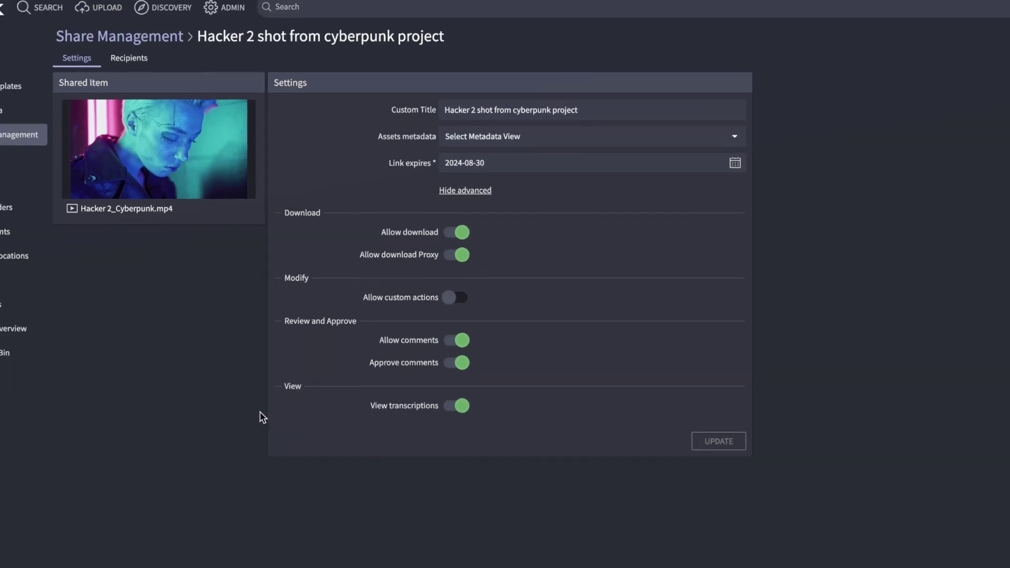
{"action": "left_click", "coordinate": [601, 112]}
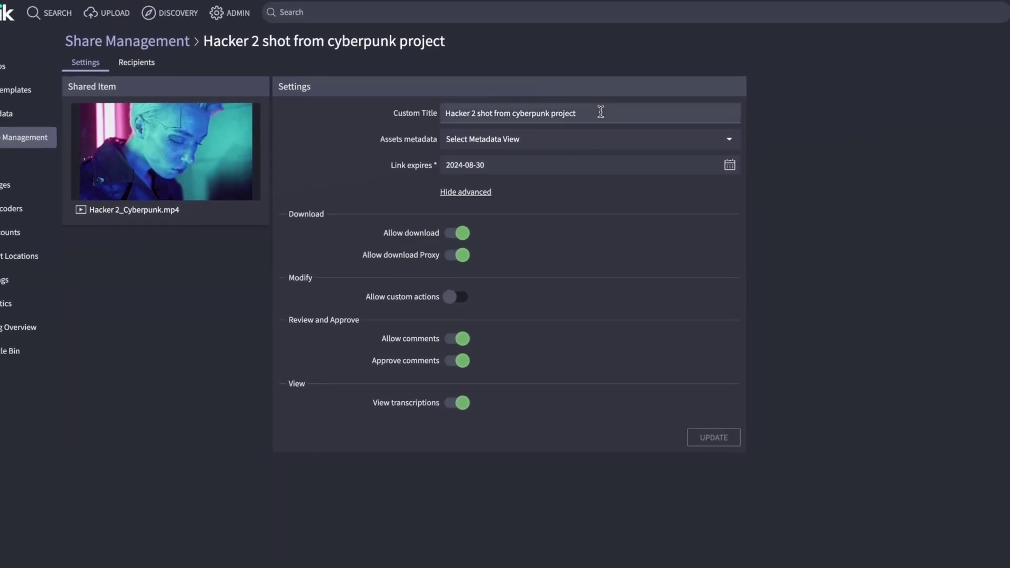
{"action": "key", "text": "ctrl+a"}
{"action": "key", "text": "BackSpace"}
{"action": "type", "text": "Trinity"}
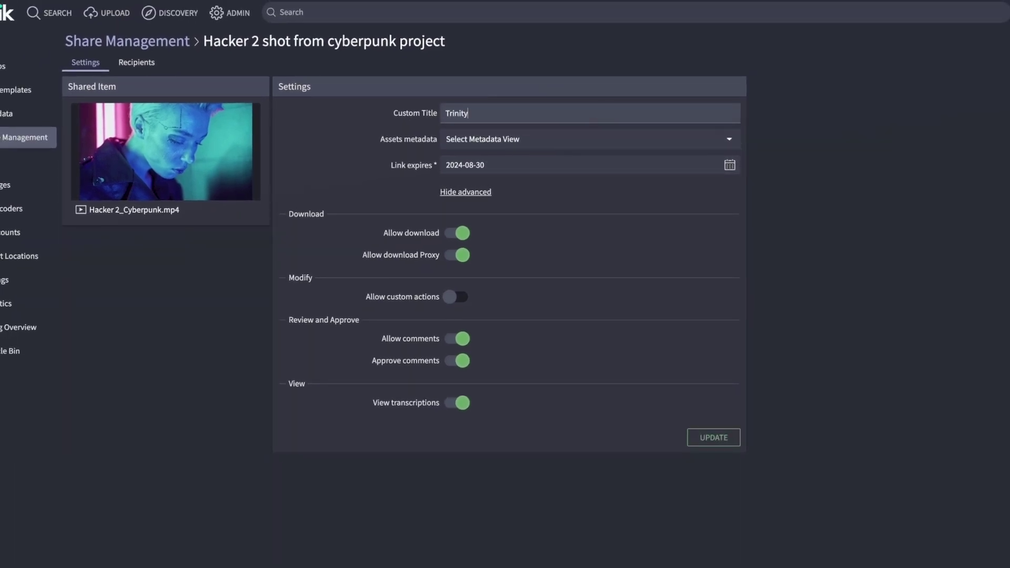
- Set the link to expire on 27 August 2024 and update the share
{"action": "left_click", "coordinate": [729, 165]}
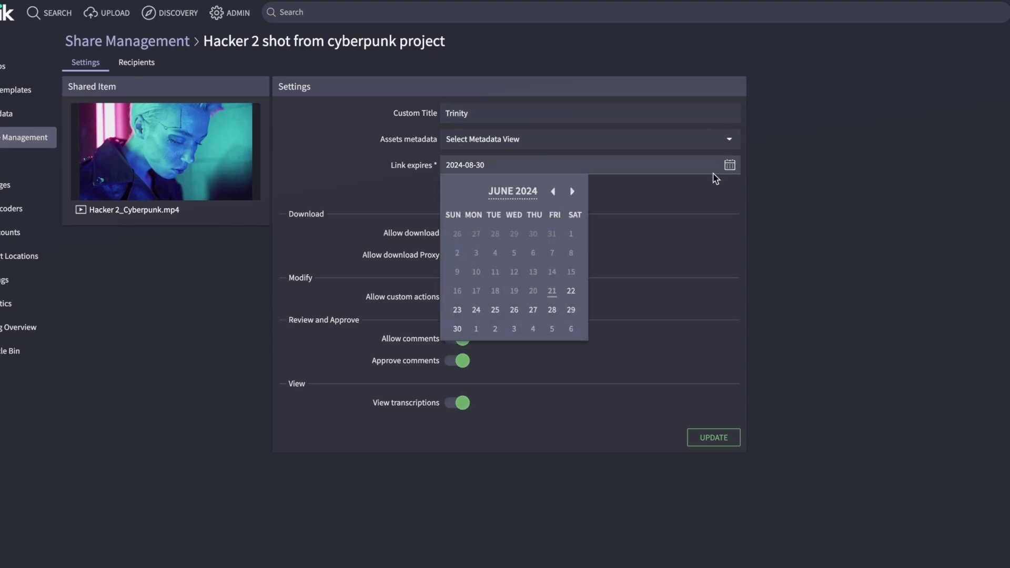
{"action": "left_click", "coordinate": [572, 191]}
{"action": "left_click", "coordinate": [572, 191]}
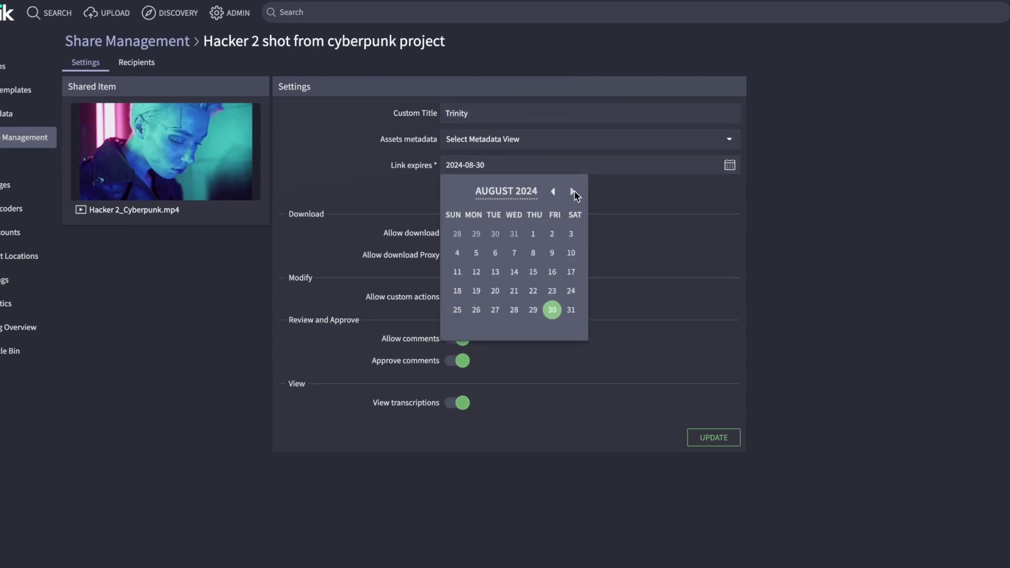
{"action": "left_click", "coordinate": [494, 309]}
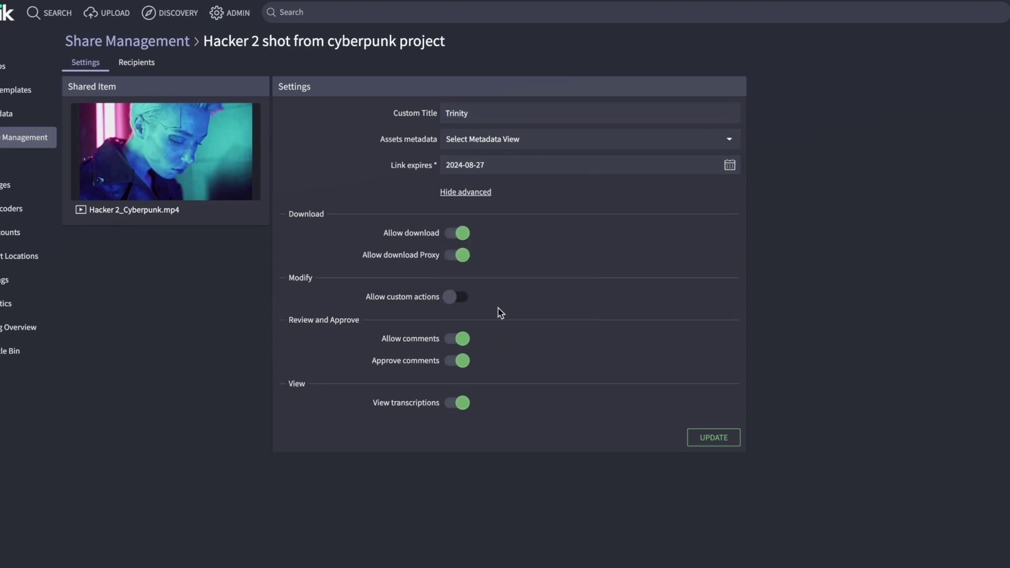
{"action": "left_click", "coordinate": [714, 437]}
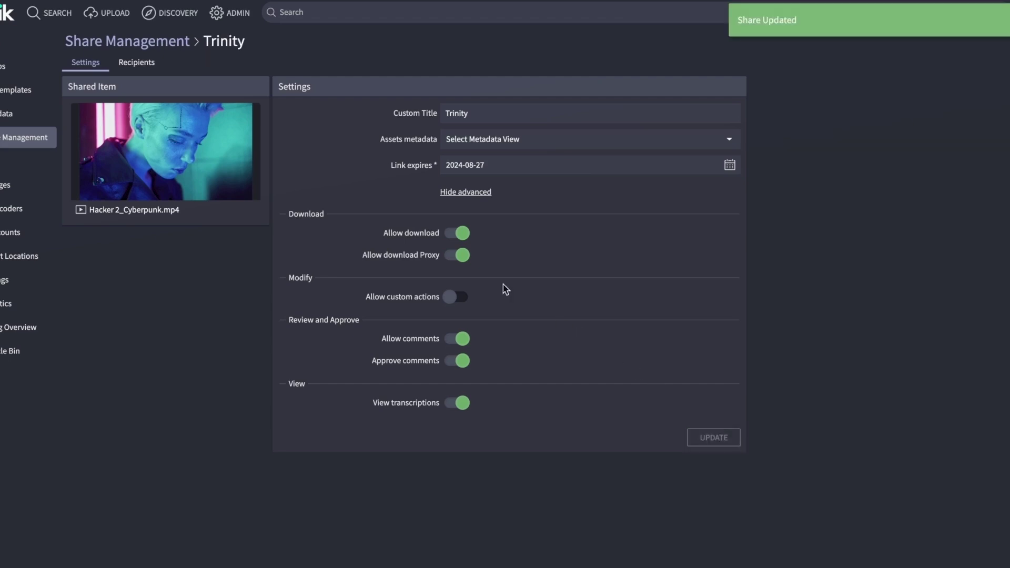
- Return to the Share Management list and refresh it to show the Trinity share
{"action": "left_click", "coordinate": [174, 42]}
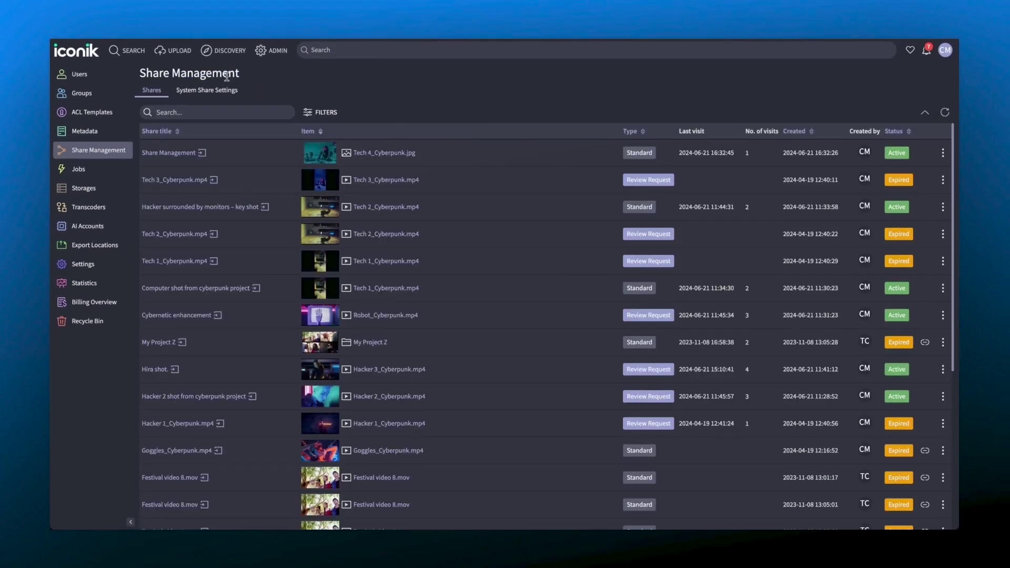
{"action": "left_click", "coordinate": [945, 112]}
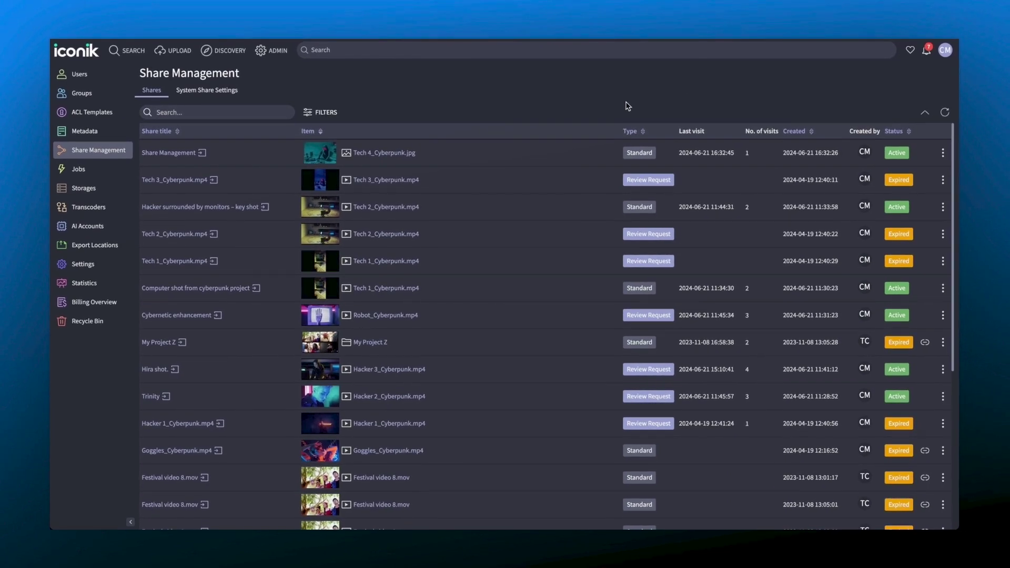
{"action": "left_click", "coordinate": [246, 209]}
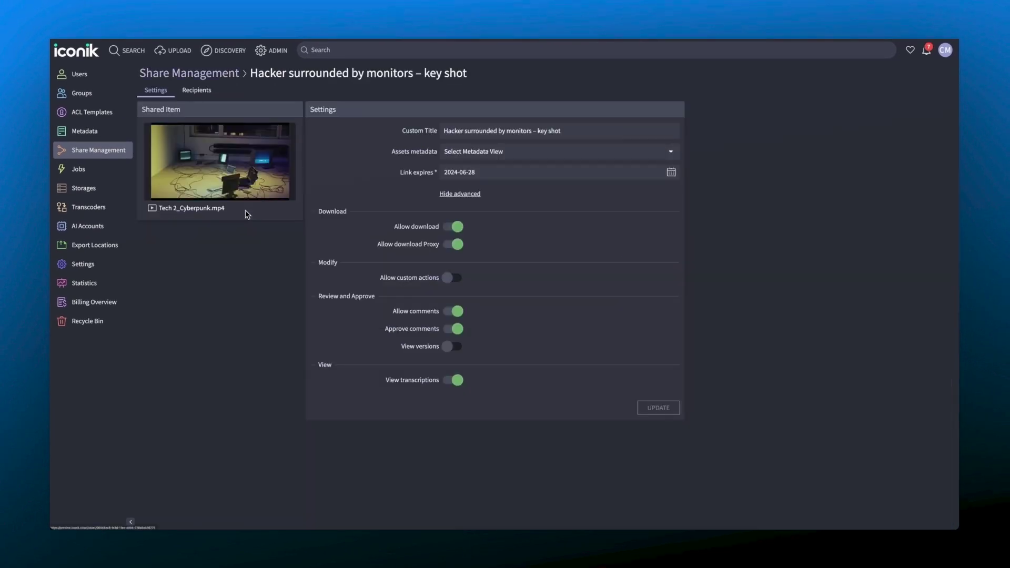
{"action": "left_click", "coordinate": [210, 93]}
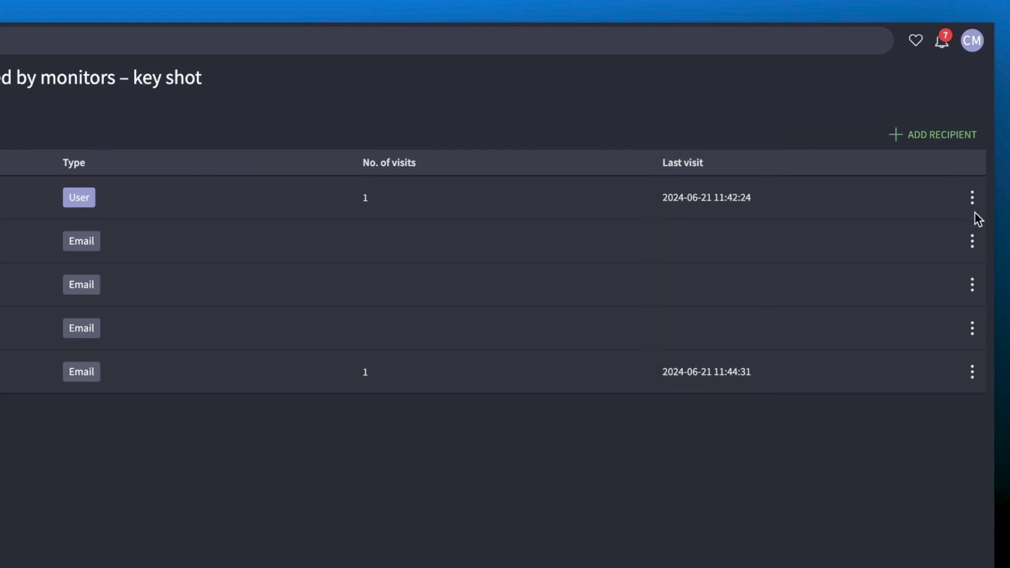
{"action": "left_click", "coordinate": [976, 240]}
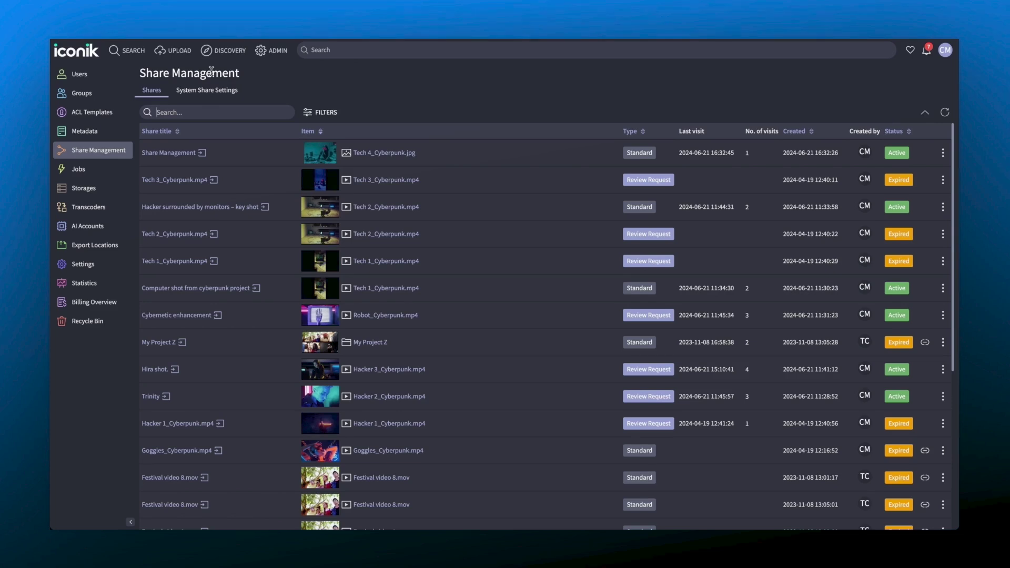
{"action": "left_click", "coordinate": [232, 93]}
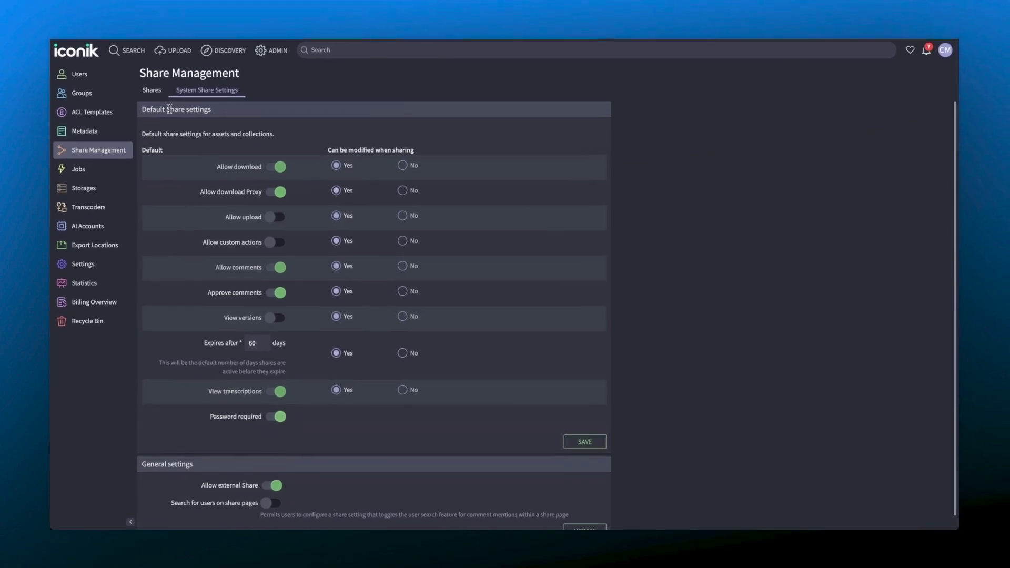
{"action": "left_click", "coordinate": [157, 92]}
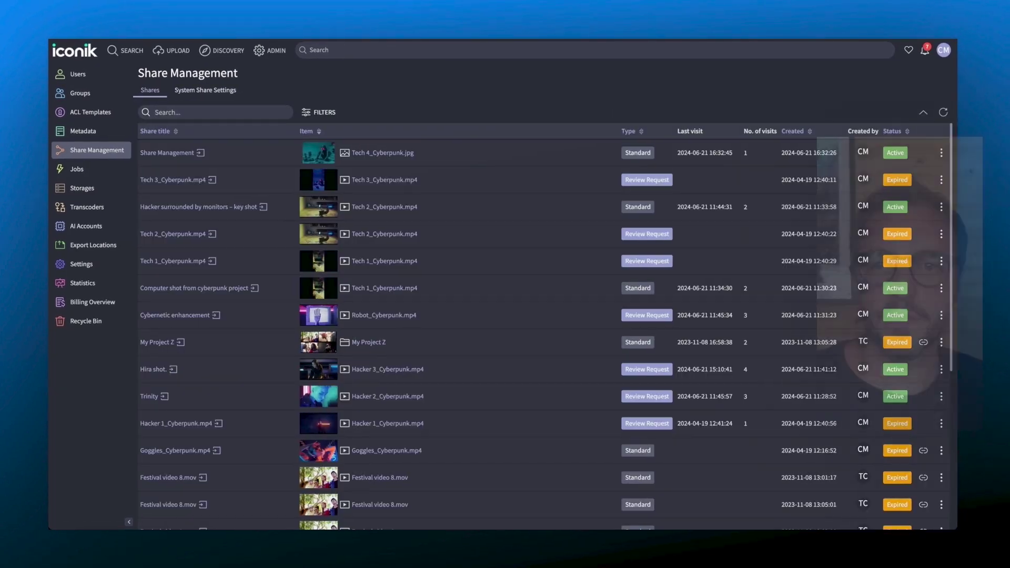